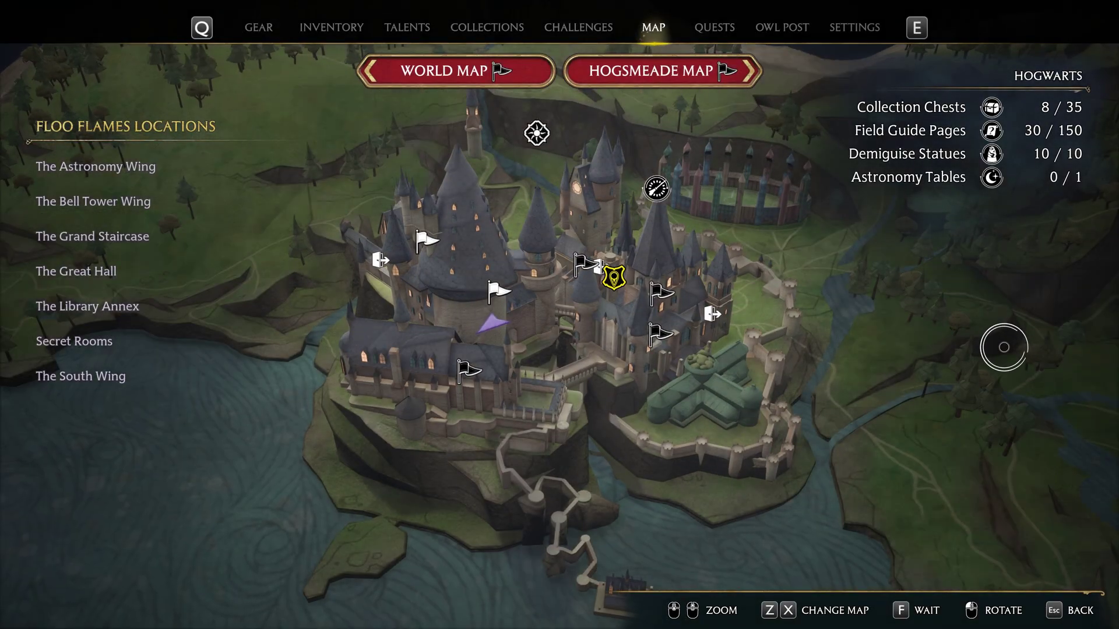
- Cycle between the Hogwarts castle, Hogsmeade and regional world maps, ending on the castle map
key("x")
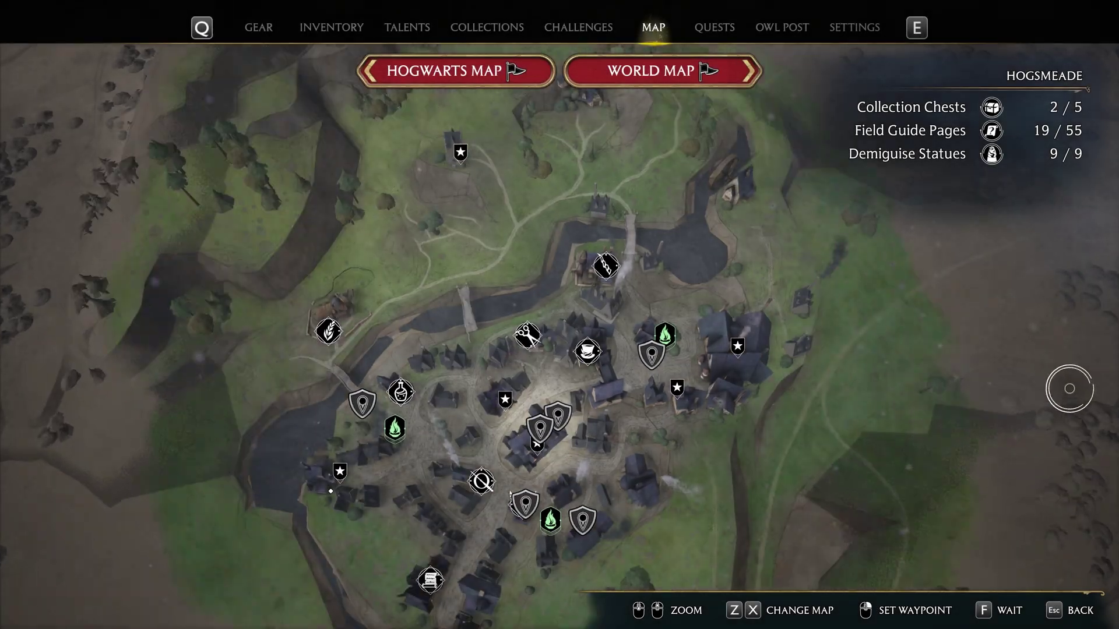
key("z")
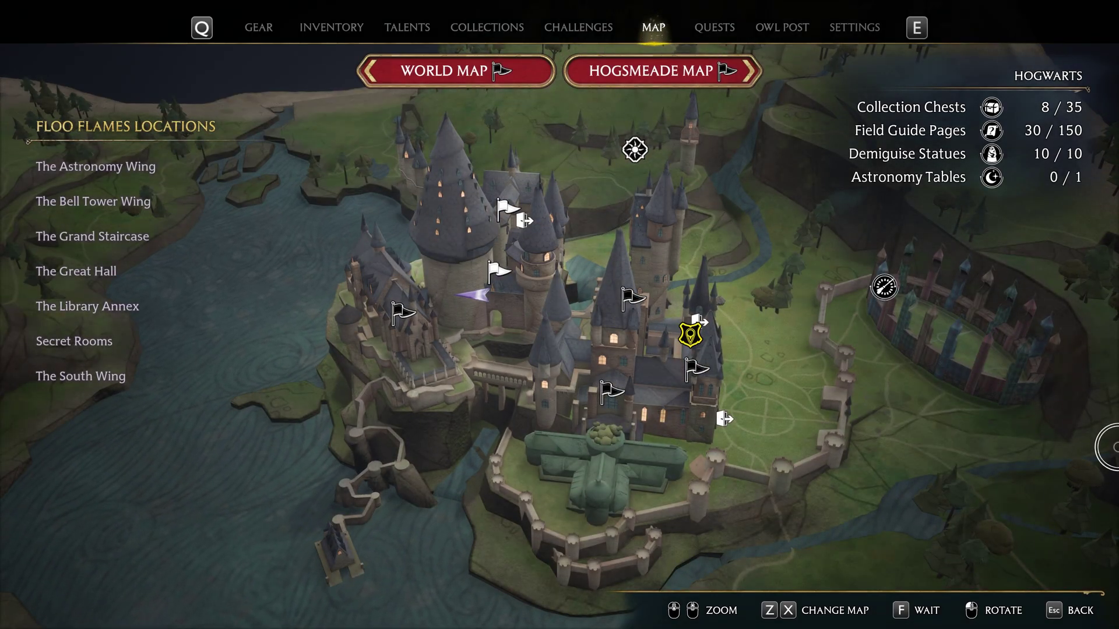
key("z")
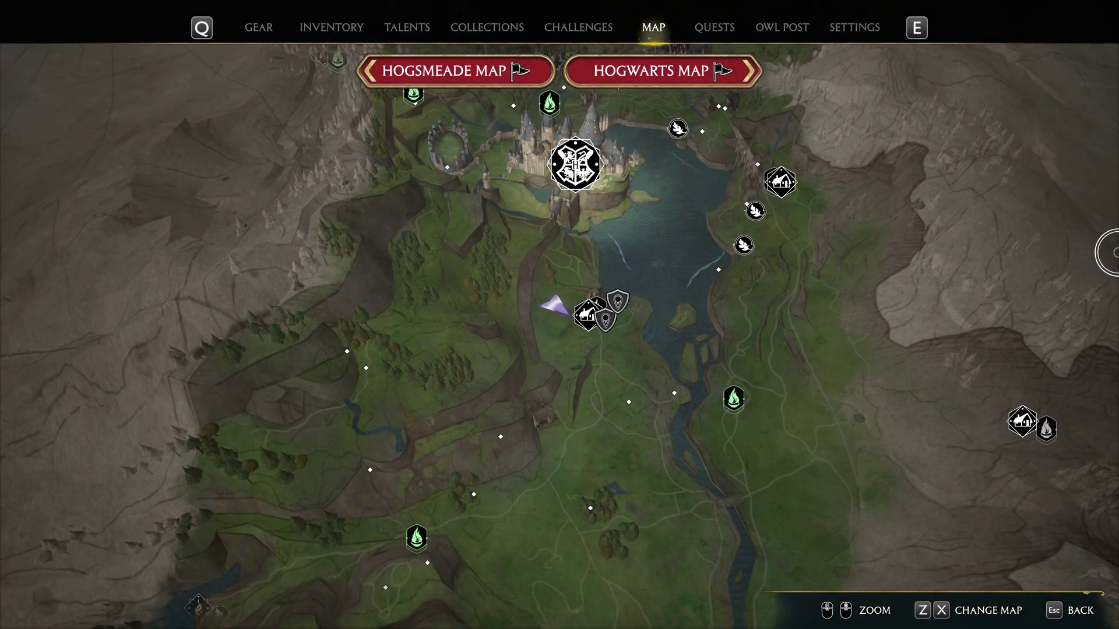
key("x")
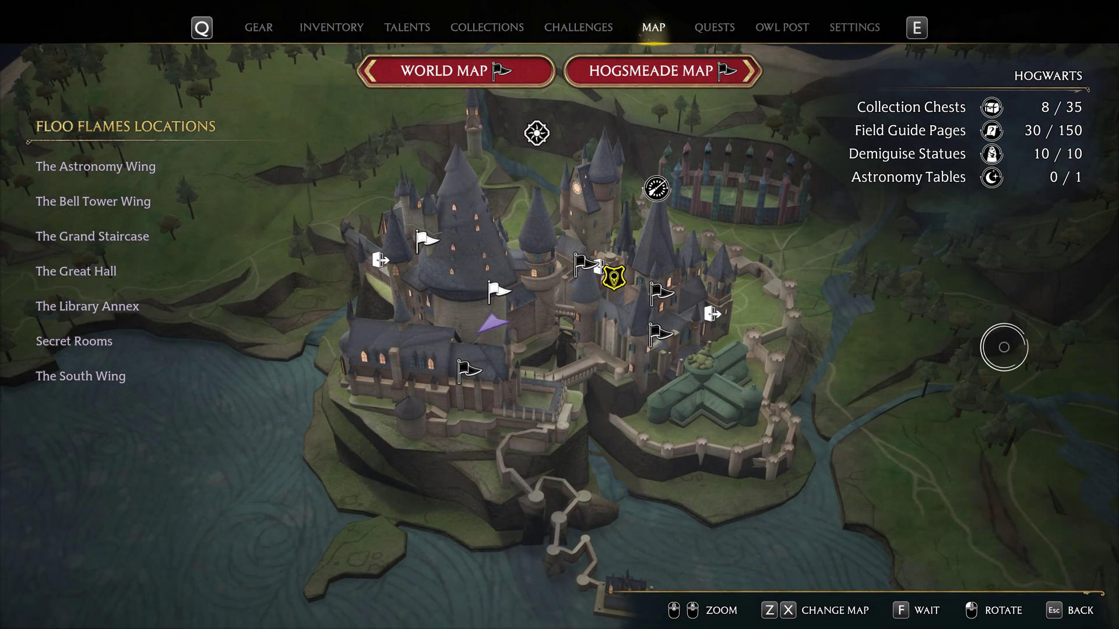
key("x")
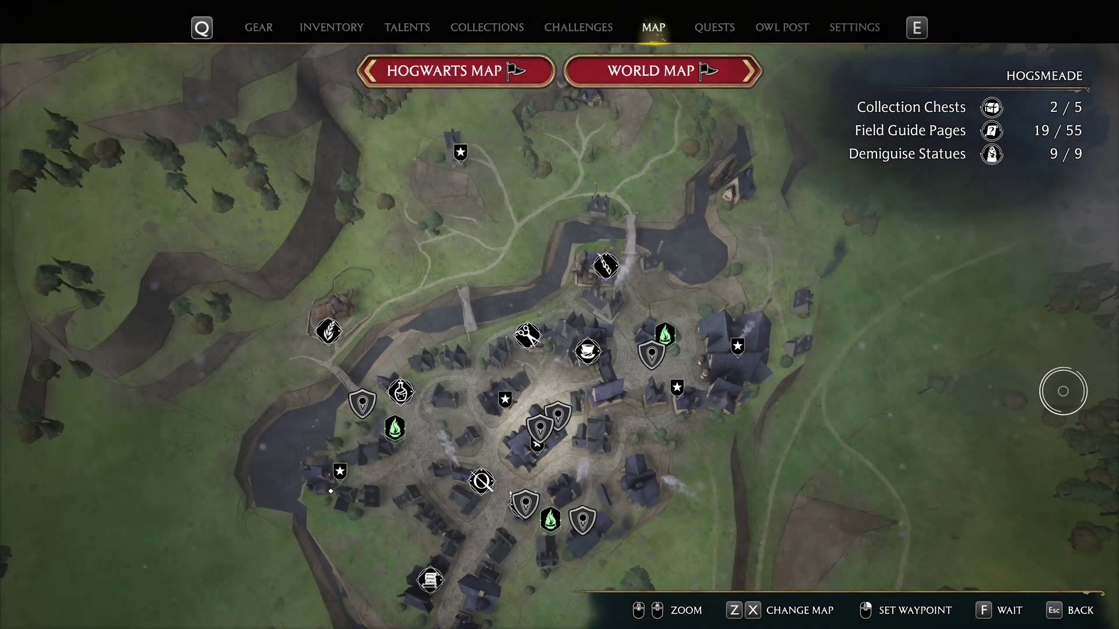
key("z")
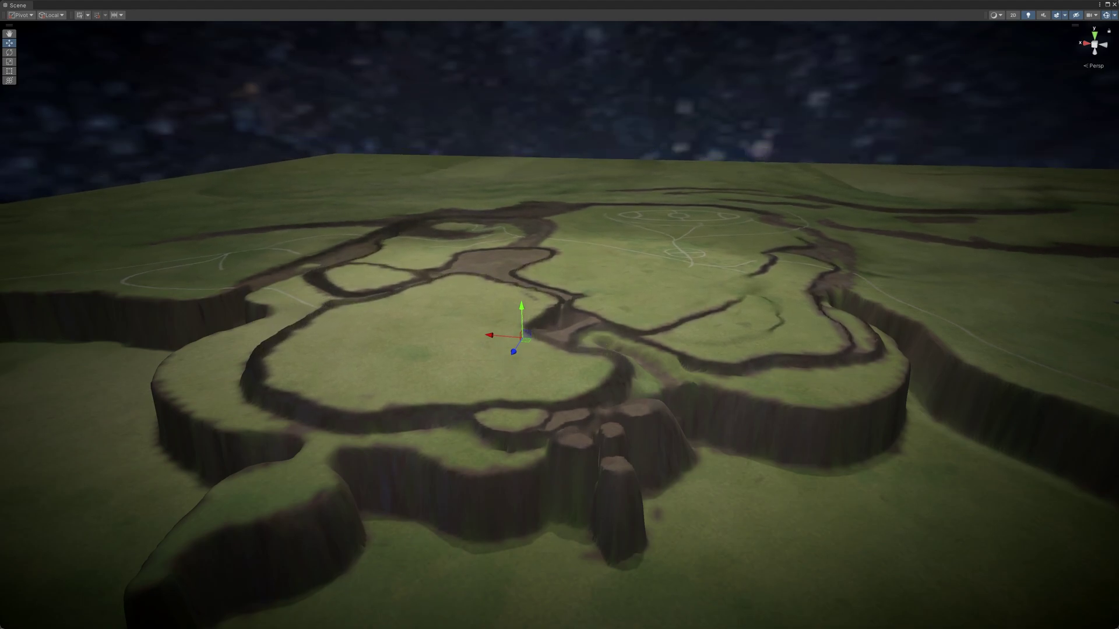
- Fly the Scene view forward and left over the cliff-edged terrain, tilting down
right_click_drag(835, 322, 926, 367)
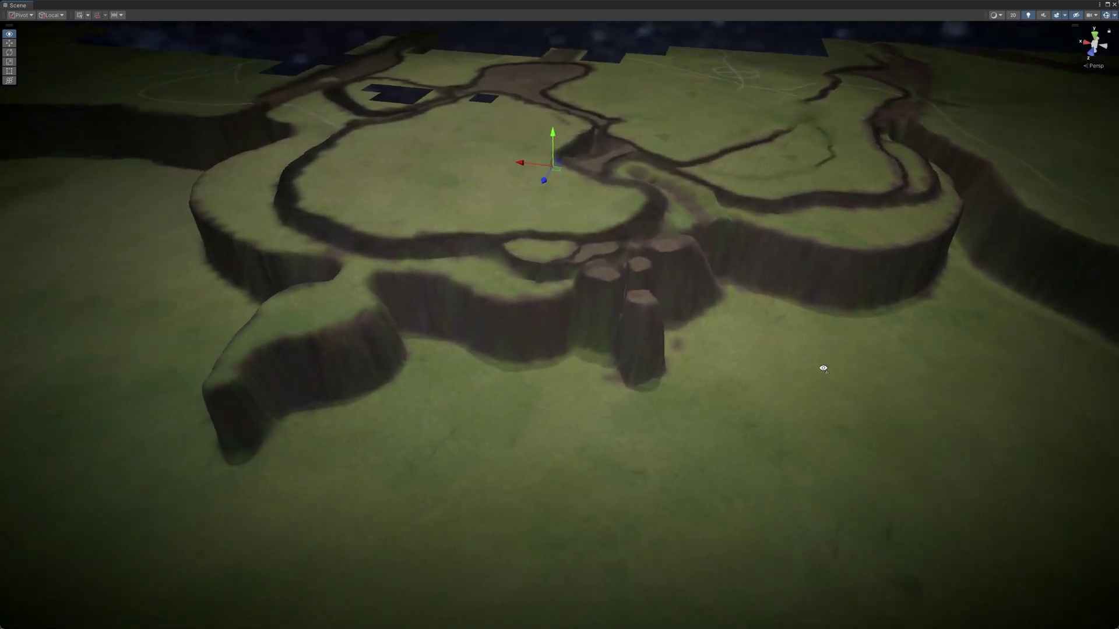
mouse_move(926, 368)
right_mouse_down()
mouse_move(788, 378)
mouse_move(795, 388)
right_mouse_up()
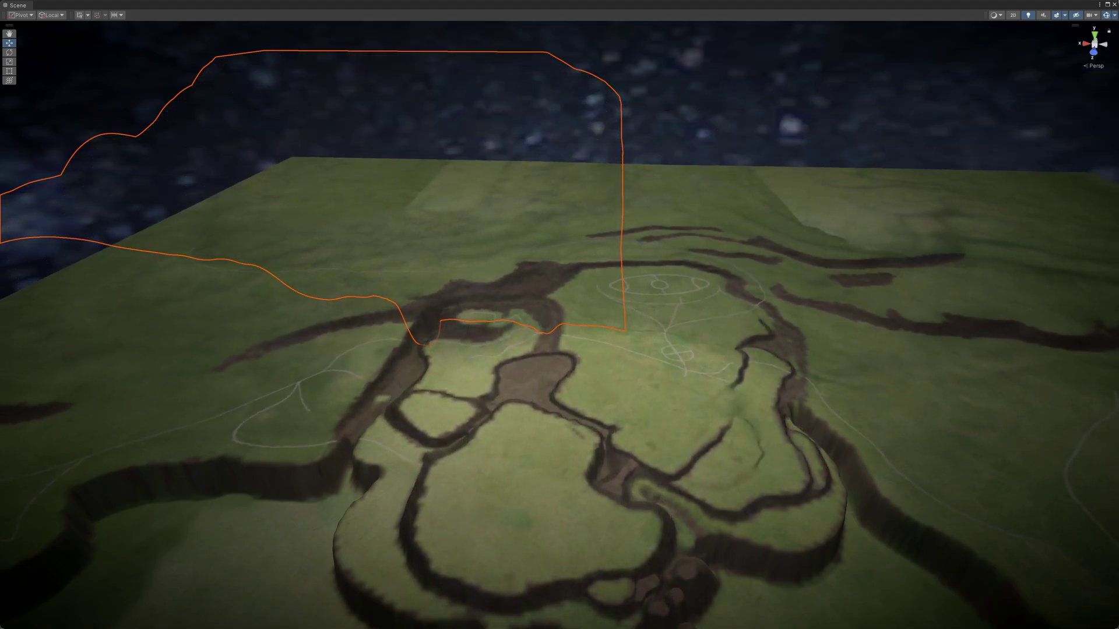
mouse_move(602, 170)
right_mouse_down()
mouse_move(575, 251)
mouse_move(584, 170)
right_mouse_up()
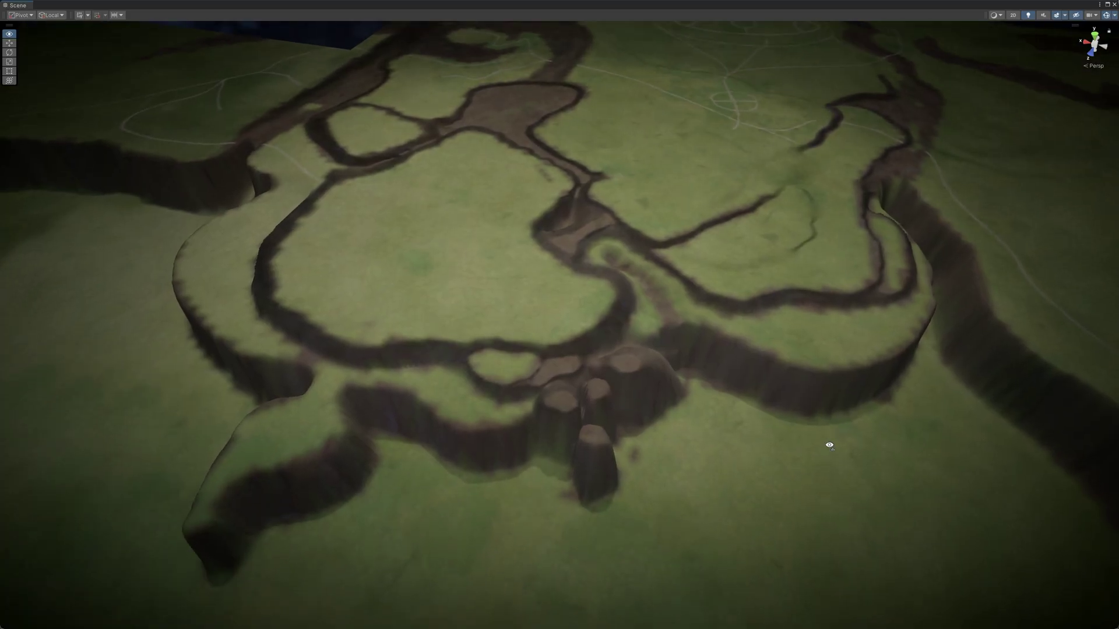
- Back the Scene view away to show the whole terrain, then fly over it
right_click_drag(827, 440, 830, 449)
key("s")
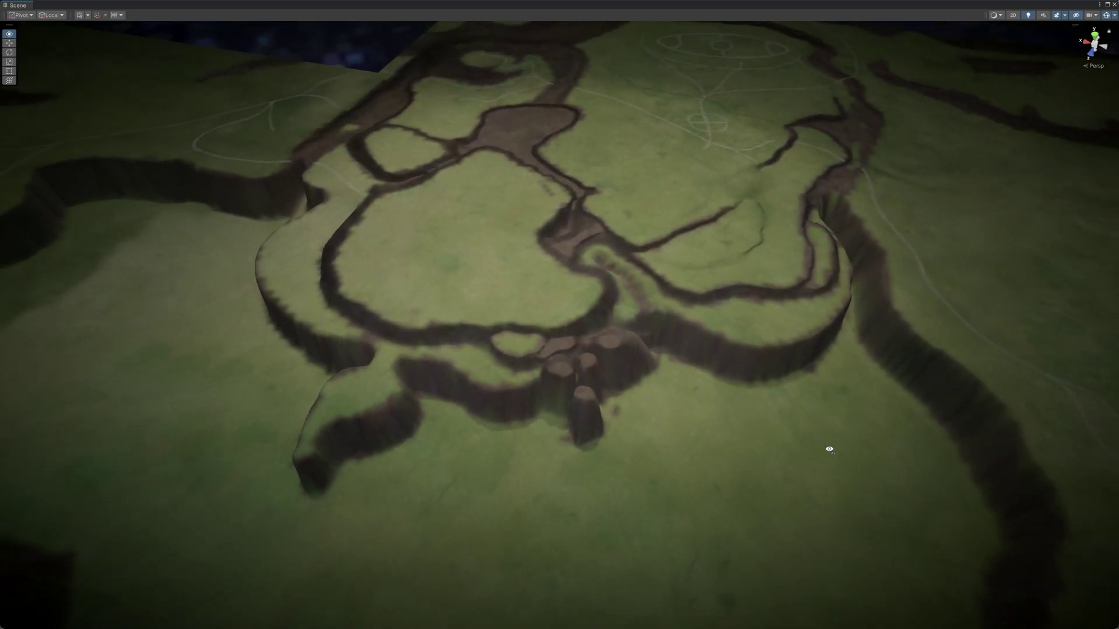
right_click_drag(830, 450, 825, 491)
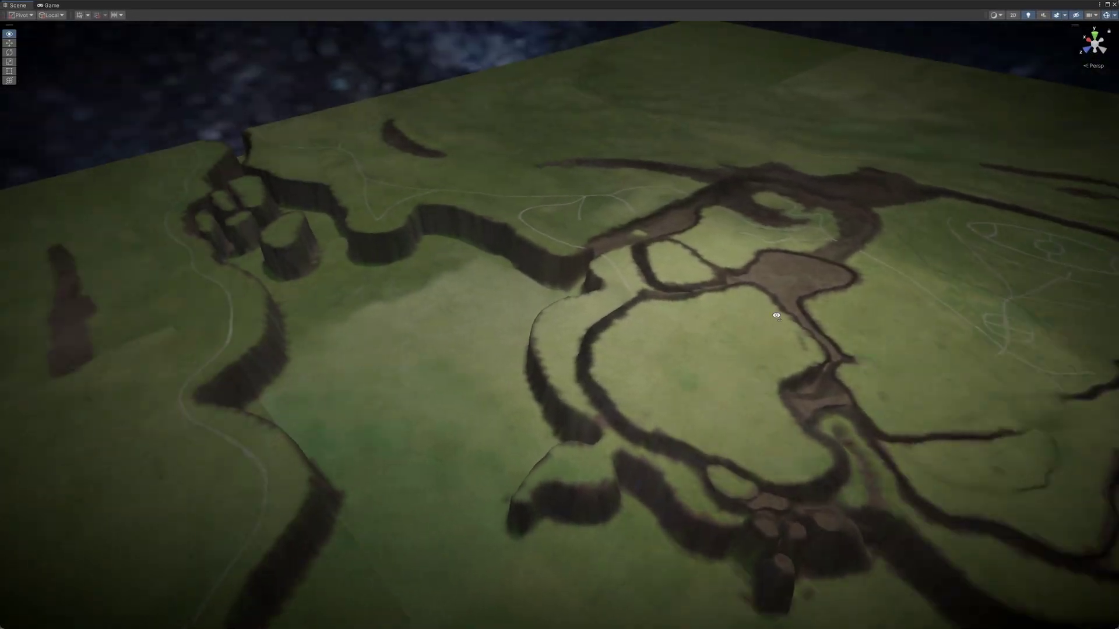
mouse_move(782, 312)
right_mouse_down()
mouse_move(805, 292)
mouse_move(1087, 353)
right_mouse_up()
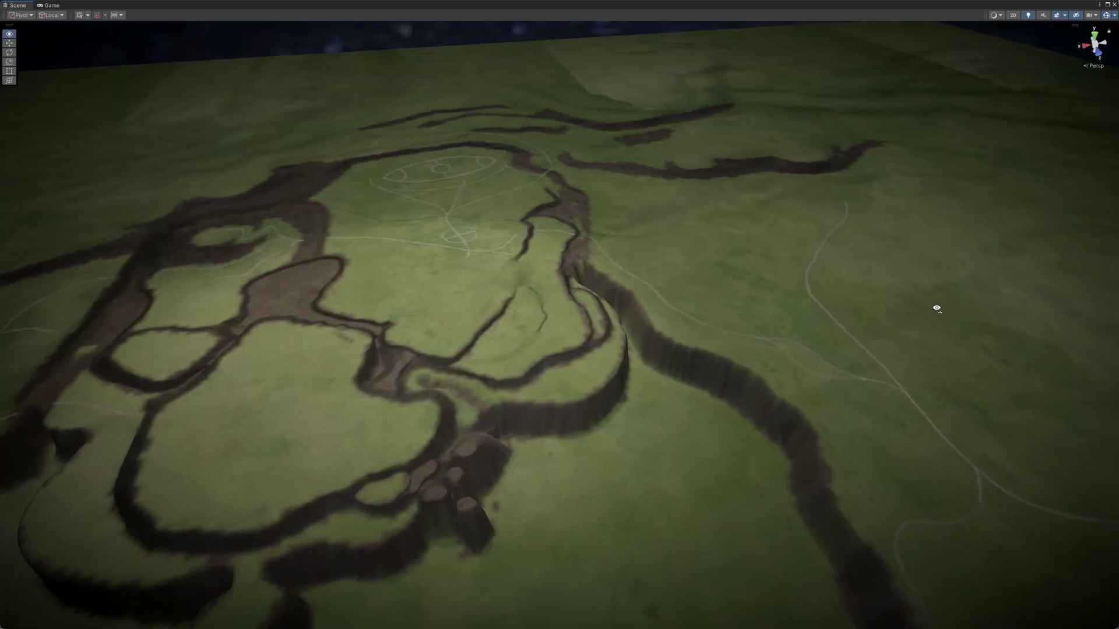
right_click_drag(935, 306, 807, 309)
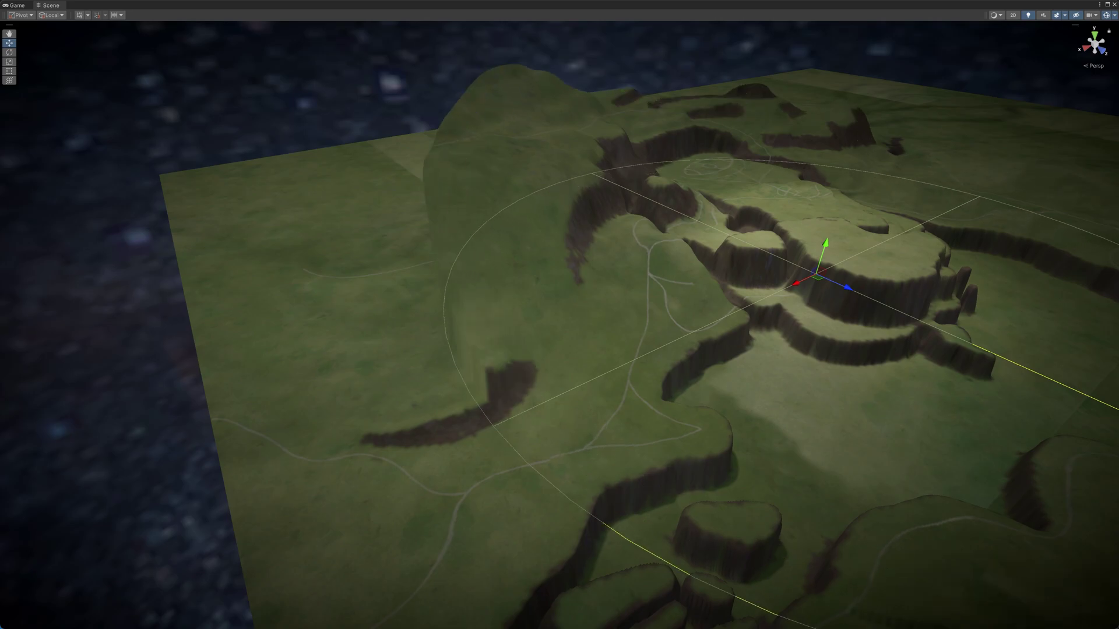
right_click_drag(515, 258, 801, 195)
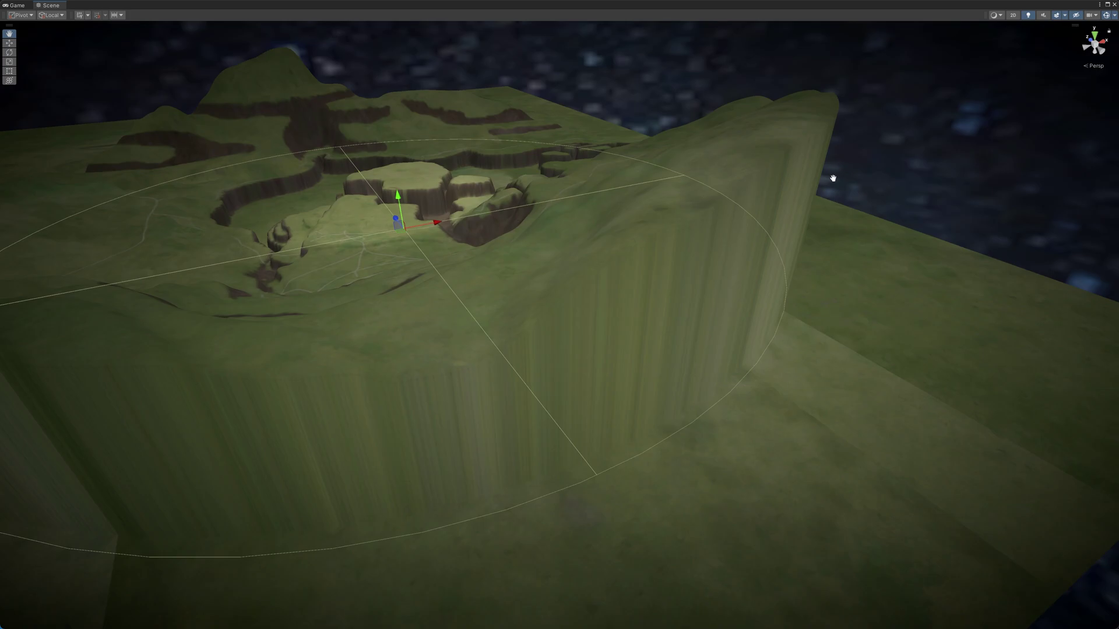
mouse_move(800, 194)
right_mouse_down()
mouse_move(771, 161)
mouse_move(792, 186)
mouse_move(817, 190)
right_mouse_up()
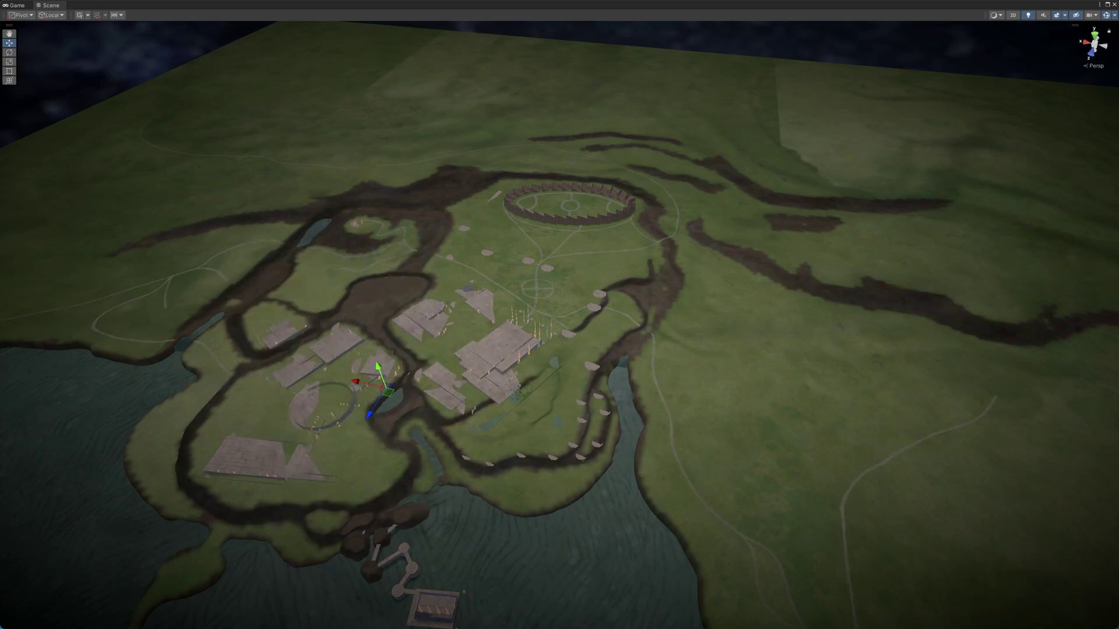
mouse_move(524, 335)
right_mouse_down()
mouse_move(780, 440)
mouse_move(852, 438)
mouse_move(744, 424)
right_mouse_up()
key("f")
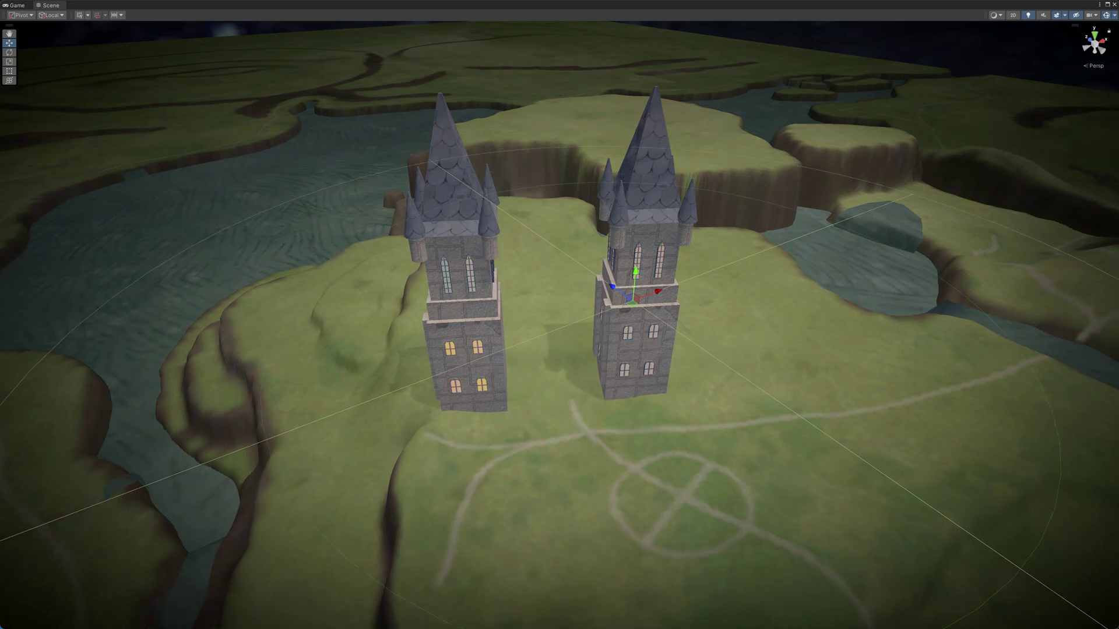
left_click_drag(630, 350, 630, 402, "alt")
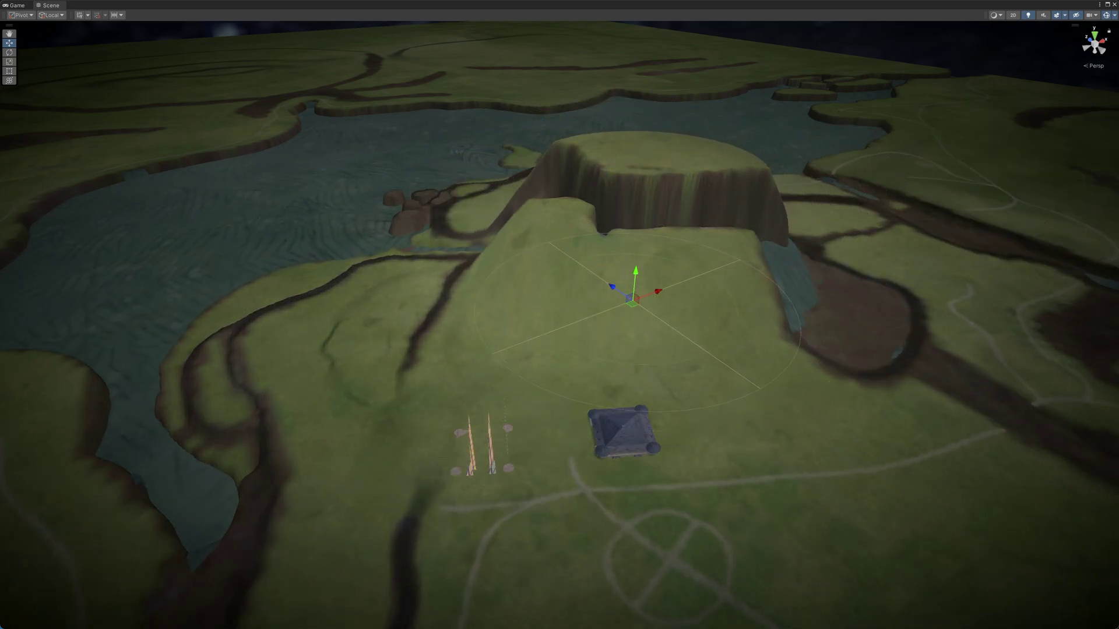
mouse_move(491, 250)
right_mouse_down()
mouse_move(753, 260)
mouse_move(756, 331)
mouse_move(778, 372)
mouse_move(732, 320)
mouse_move(835, 352)
mouse_move(744, 350)
mouse_move(799, 368)
mouse_move(859, 408)
right_mouse_up()
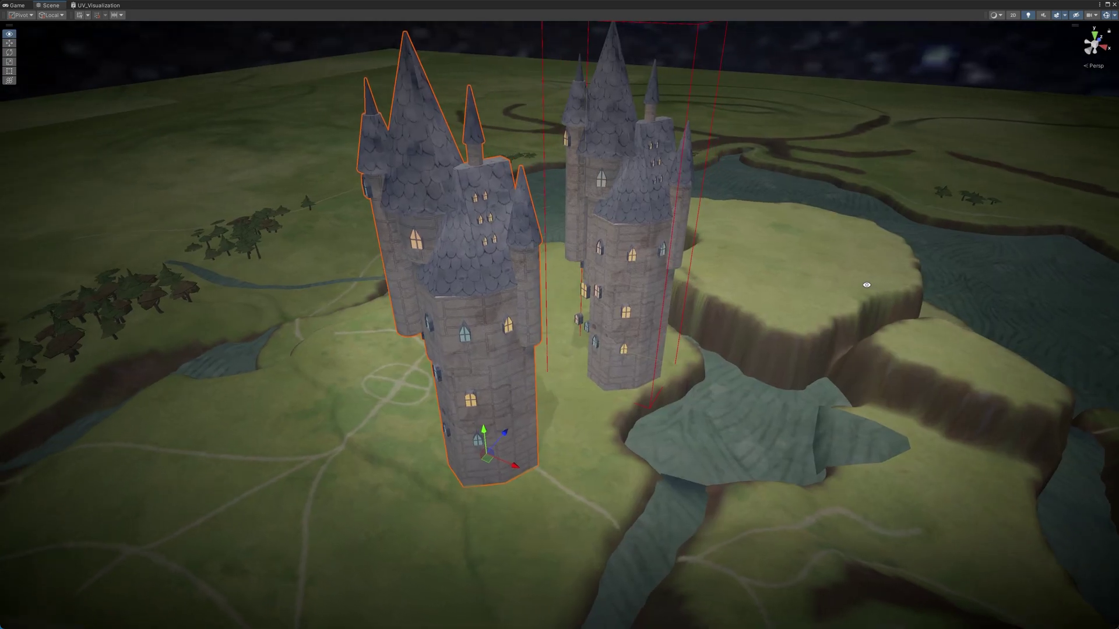
- Orbit the Scene view from a high to a low angle on the towers
left_click_drag(864, 282, 797, 283, "alt")
mouse_move(747, 316)
left_mouse_down("alt")
mouse_move(609, 413)
mouse_move(596, 437)
mouse_move(730, 439)
left_mouse_up("alt")
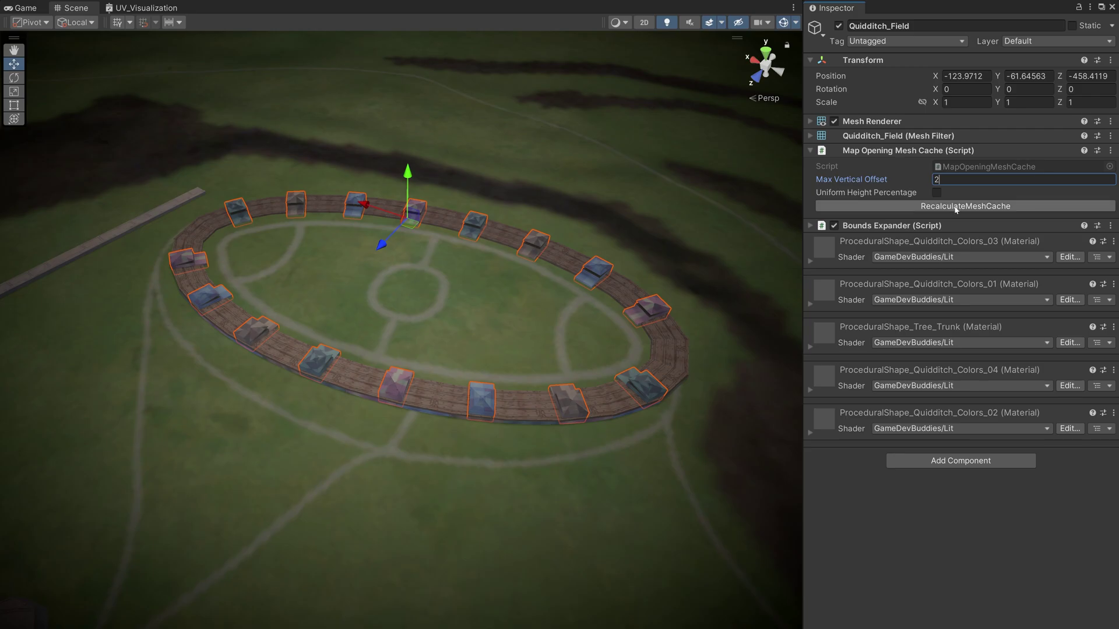
- View the Quidditch field obliquely and recalculate Wall - 04's mesh cache with its 0.5 offset
mouse_move(462, 276)
left_mouse_down("alt")
mouse_move(562, 207)
mouse_move(591, 208)
left_mouse_up("alt")
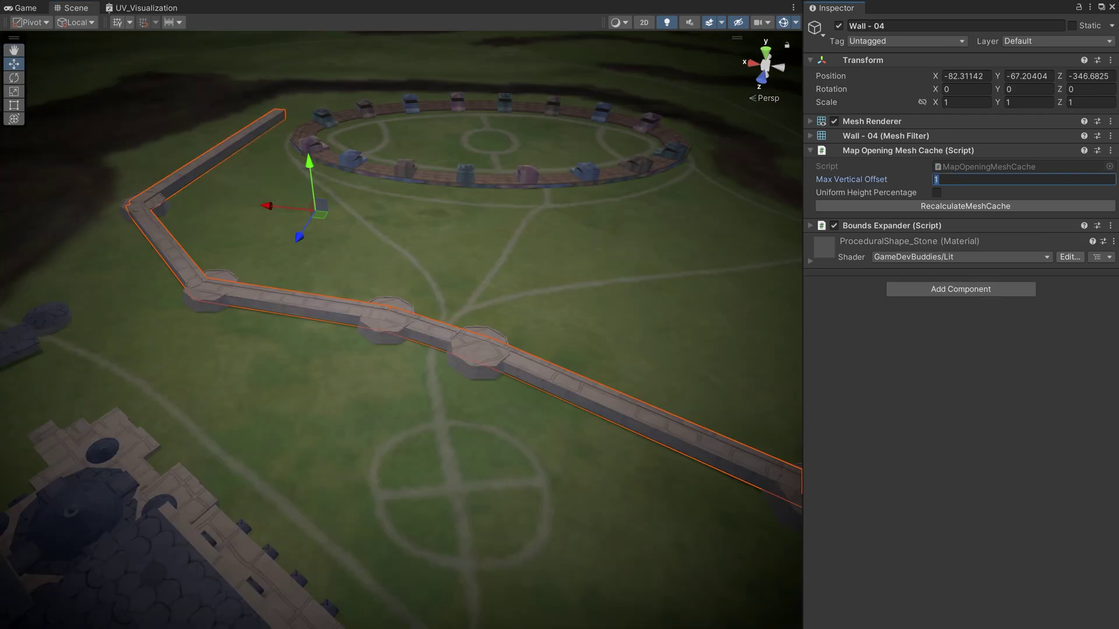
left_click(1015, 211)
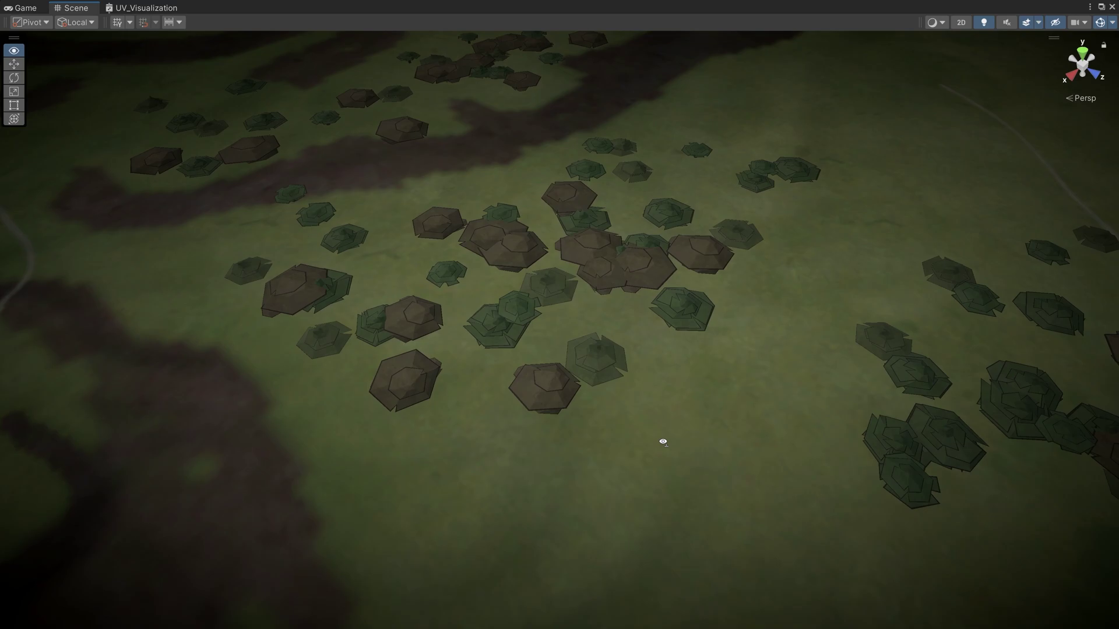
right_click_drag(662, 443, 815, 444)
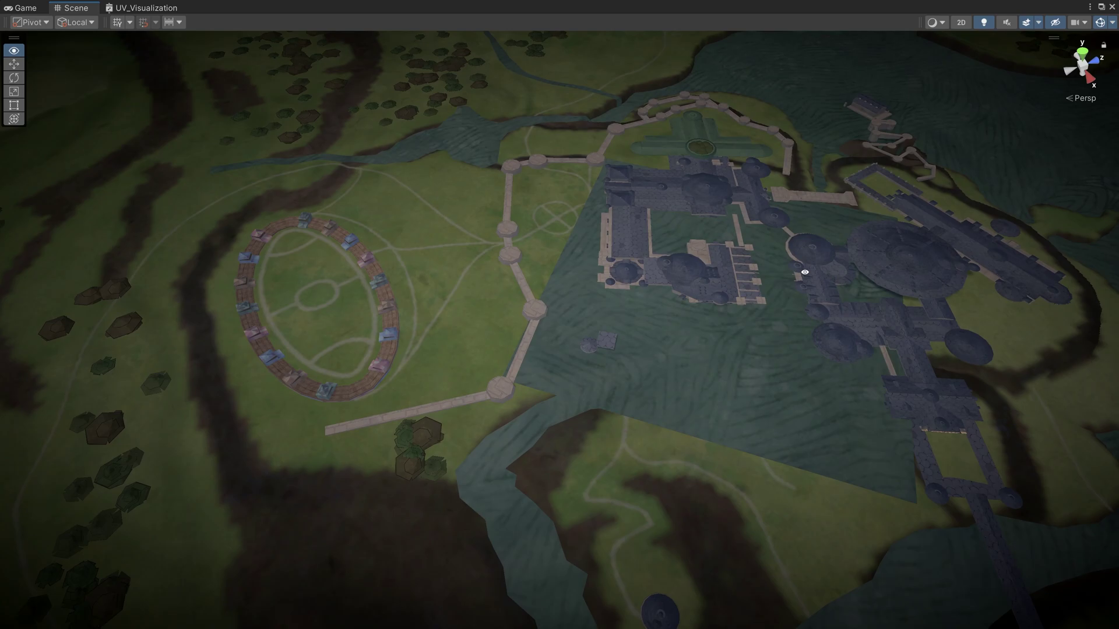
mouse_move(774, 250)
left_mouse_down("alt")
mouse_move(742, 265)
mouse_move(594, 255)
mouse_move(620, 269)
mouse_move(651, 245)
left_mouse_up("alt")
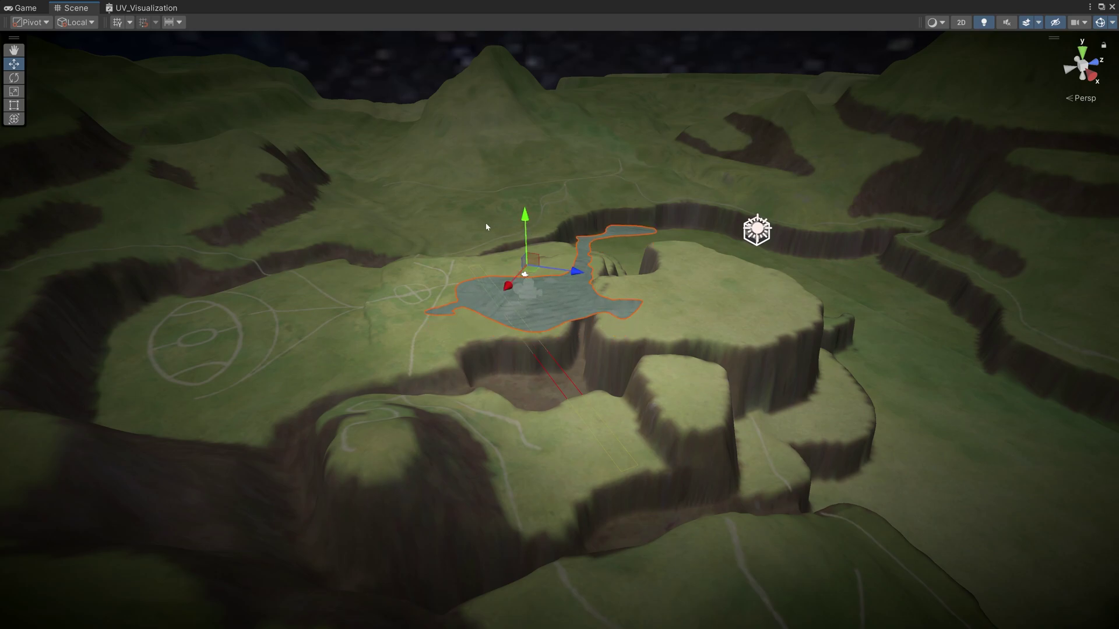
left_click_drag(486, 227, 798, 312, "alt")
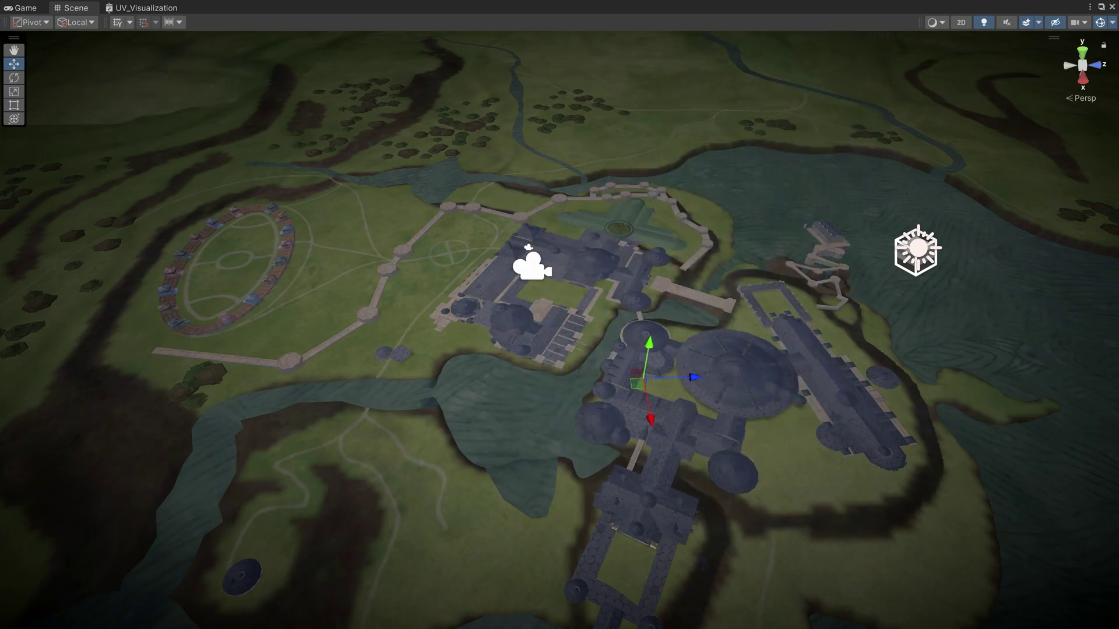
left_click_drag(774, 341, 594, 344, "alt")
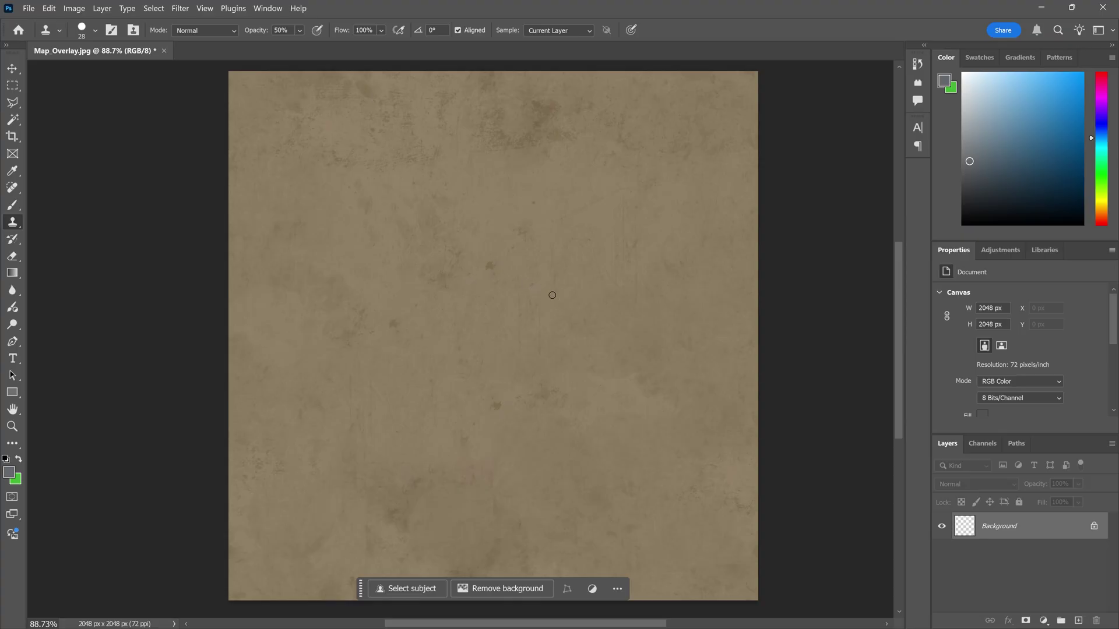
scroll(551, 294, "up", 5, "alt")
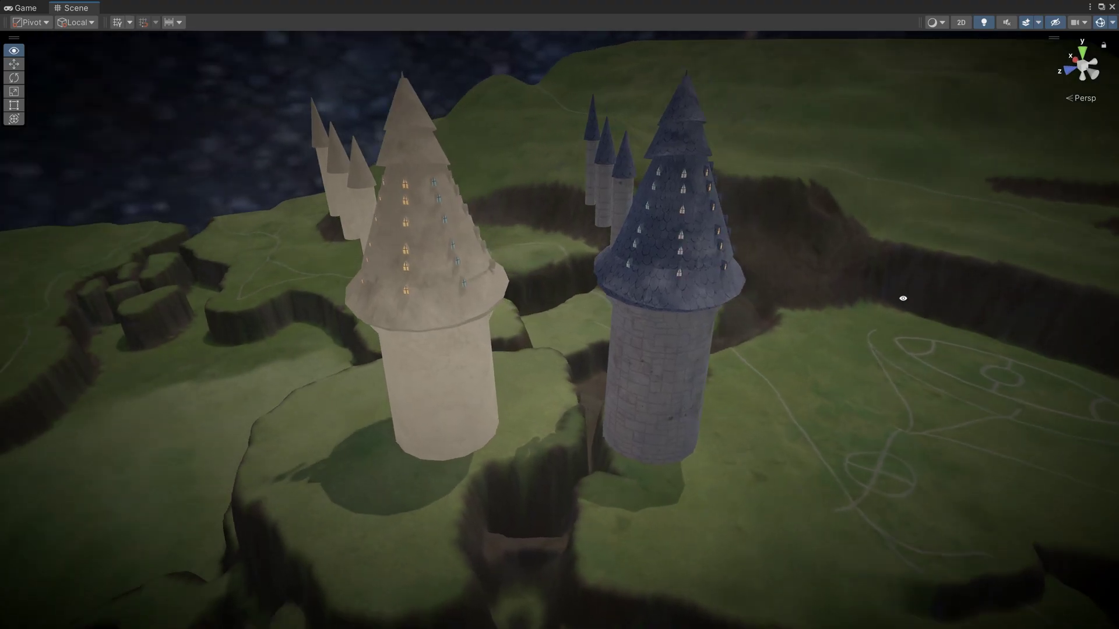
- Orbit in close around the towers, then around the whole coloured castle island
mouse_move(896, 299)
right_mouse_down()
mouse_move(648, 289)
mouse_move(854, 295)
right_mouse_up()
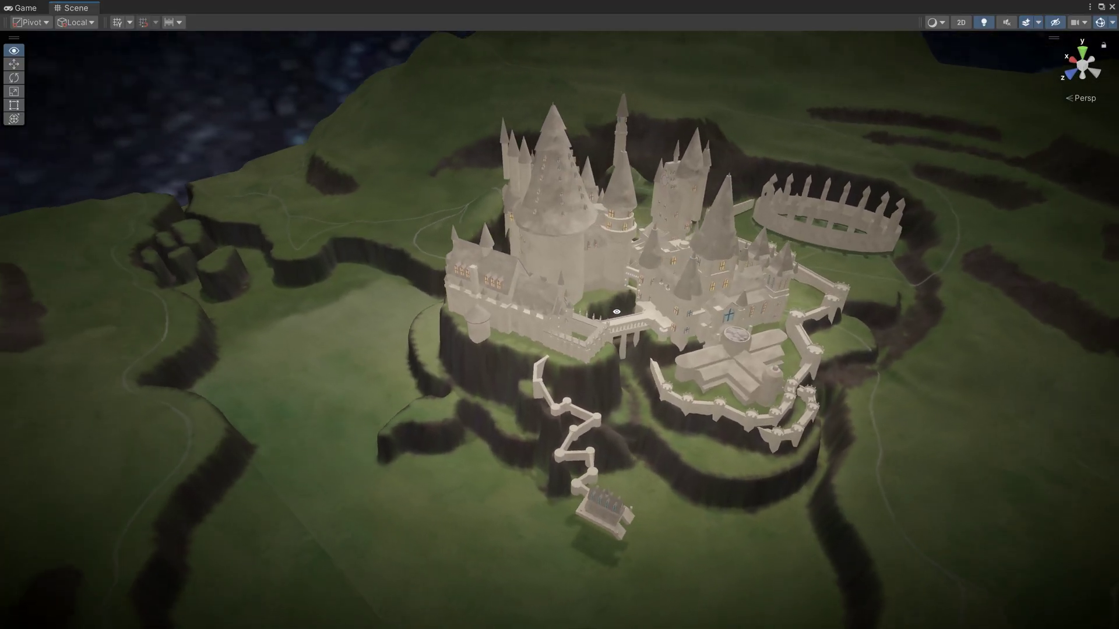
mouse_move(534, 306)
right_mouse_down()
mouse_move(569, 306)
mouse_move(313, 252)
mouse_move(425, 345)
right_mouse_up()
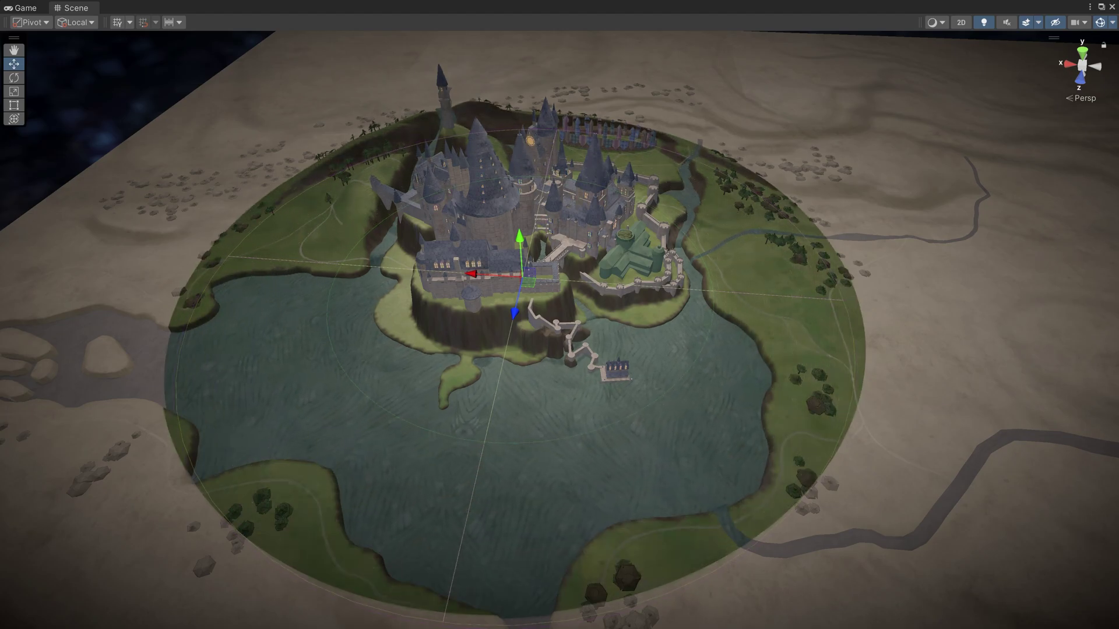
- Orbit closer to the castle to inspect the noisy-edged reveal circle
mouse_move(525, 263)
left_mouse_down("alt")
mouse_move(388, 216)
mouse_move(376, 223)
left_mouse_up("alt")
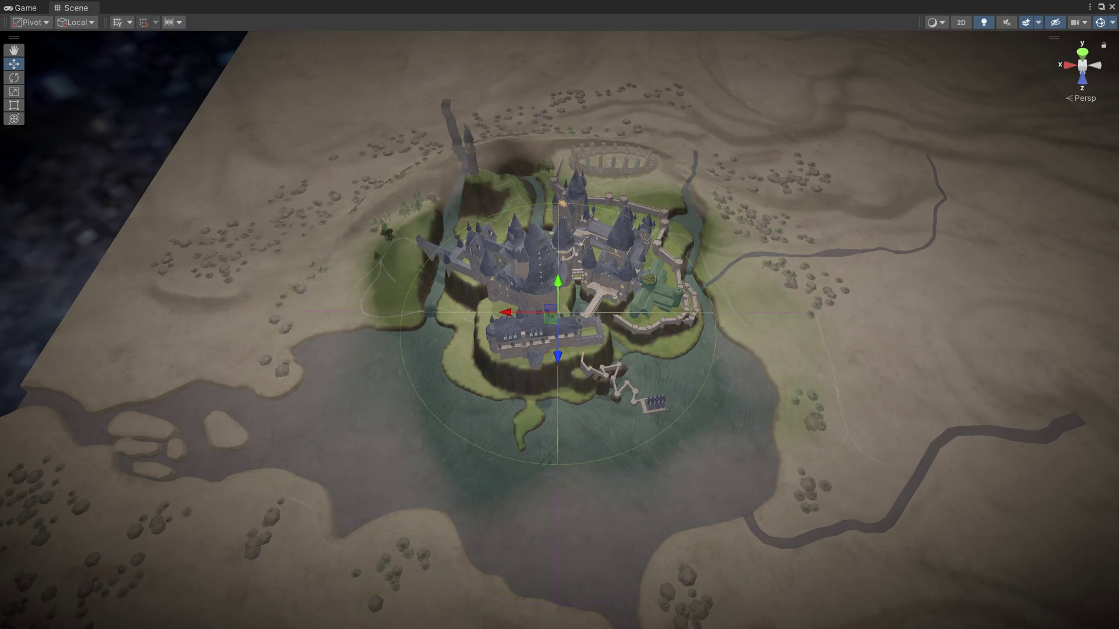
scroll(557, 315, "up", 3)
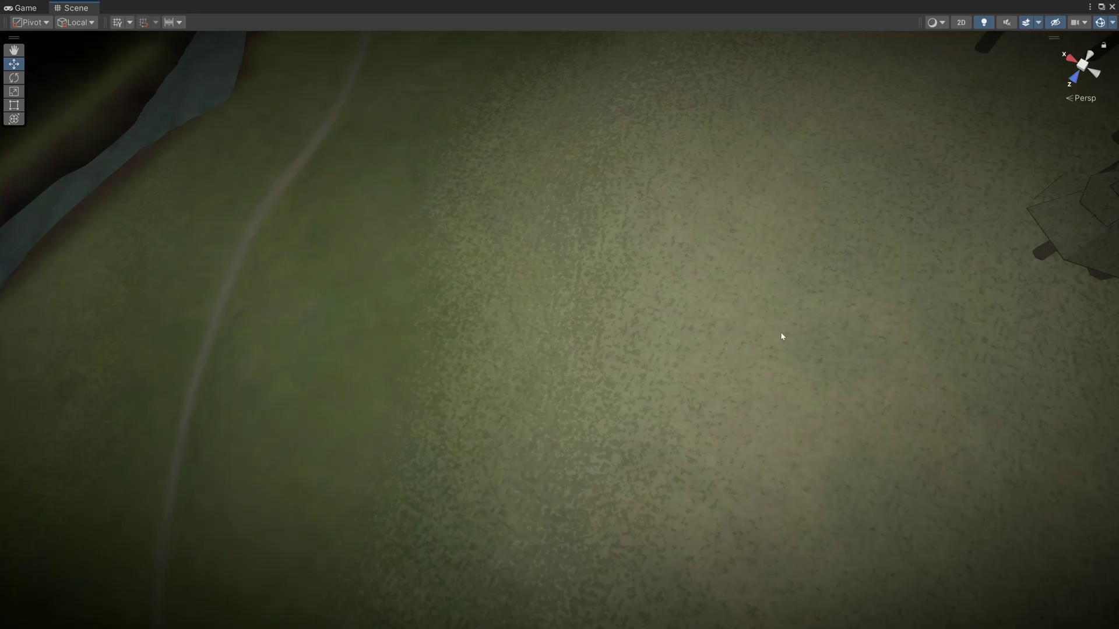
mouse_move(781, 336)
right_mouse_down()
mouse_move(878, 273)
mouse_move(760, 327)
mouse_move(997, 356)
mouse_move(958, 394)
mouse_move(1069, 306)
mouse_move(949, 317)
right_mouse_up()
- Enter Play mode to see the castle rendered as a flat paper map
key("ctrl+p")
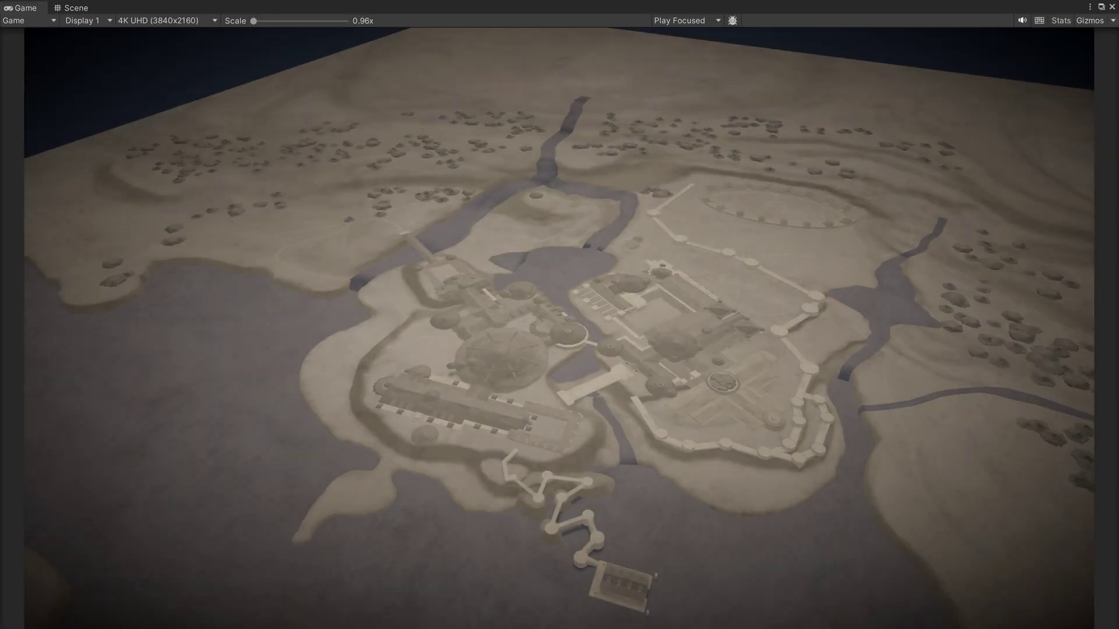